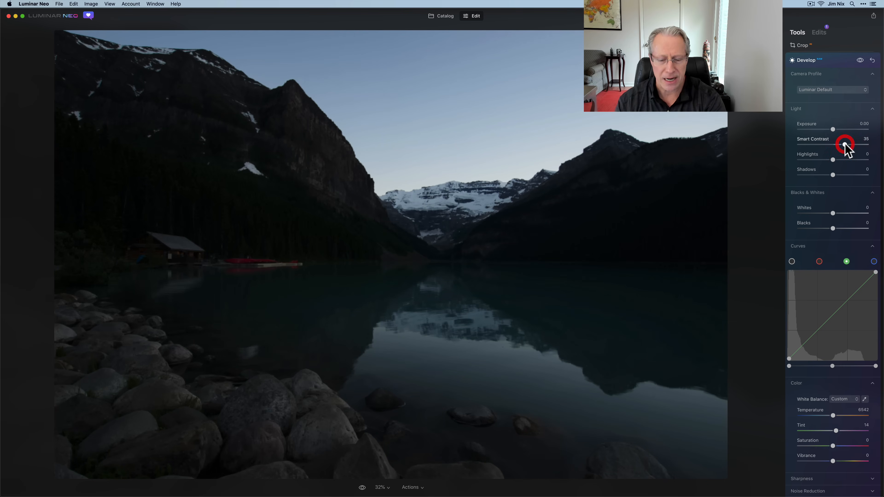
Set Highlights to -71, Shadows to 36, Whites to 22 and Blacks to -2, and compare the photo before and after.
left_click_drag(835, 160, 845, 175)
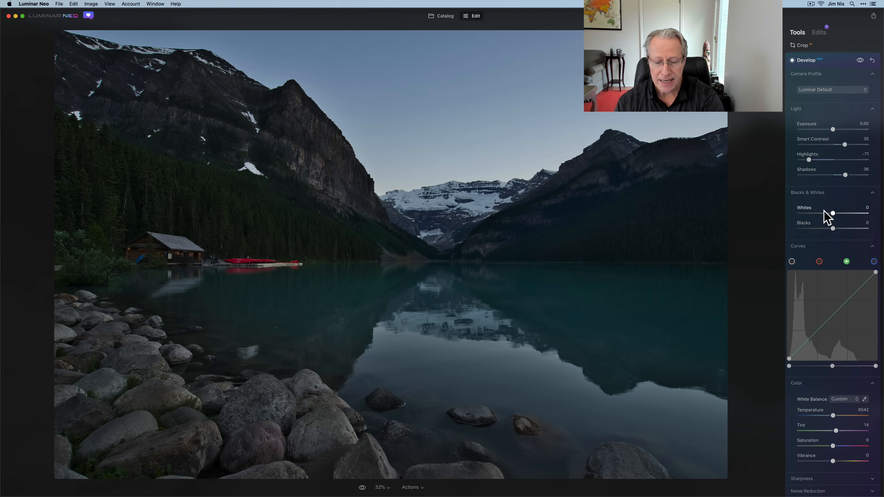
mouse_move(832, 213)
left_mouse_down()
mouse_move(840, 213)
mouse_move(831, 228)
left_mouse_up()
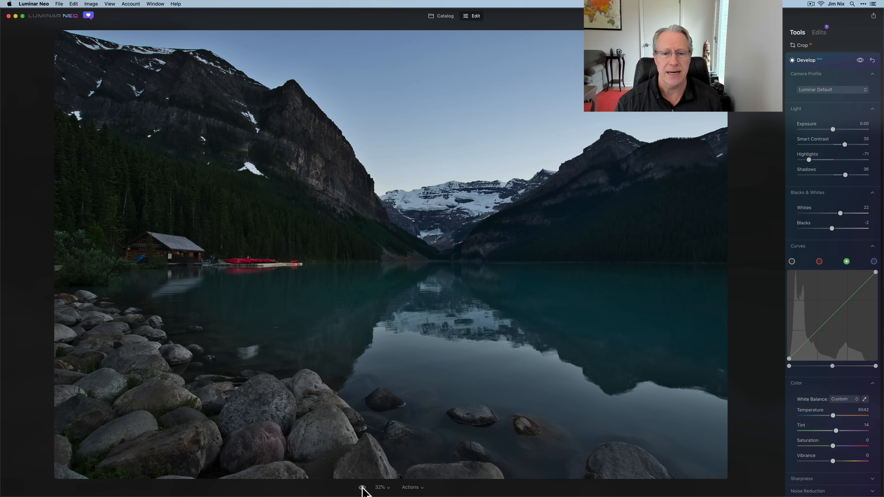
left_click(362, 487)
left_click(362, 487)
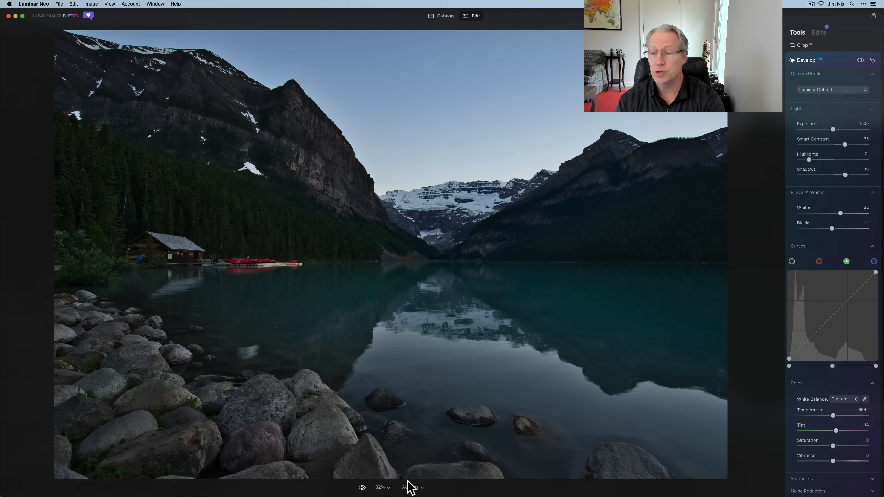
Add one highlight point and one shadow point to the white master curve.
left_click(791, 262)
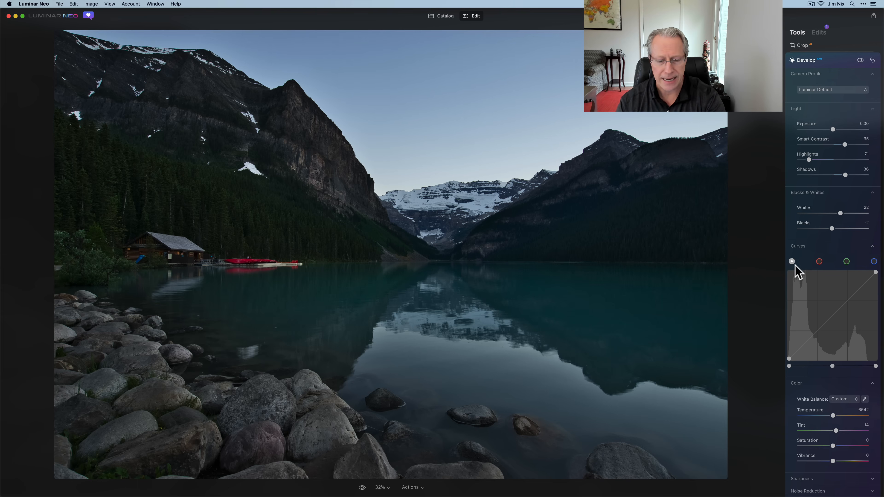
left_click(846, 298)
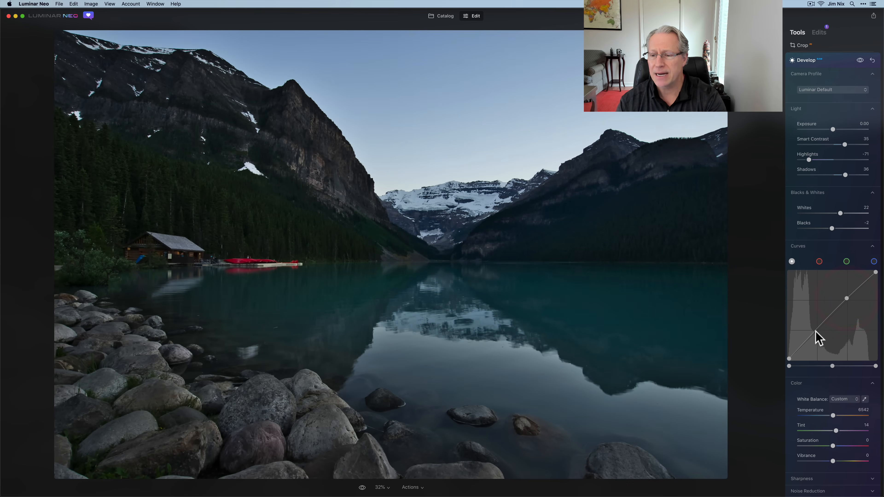
left_click(817, 330)
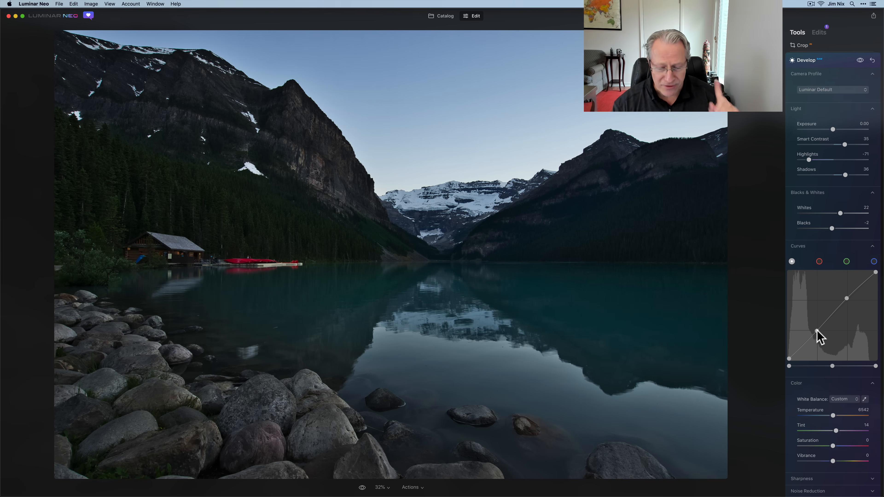
Raise the midtones of the red curve slightly and lower the midtones of the green curve.
left_click(819, 262)
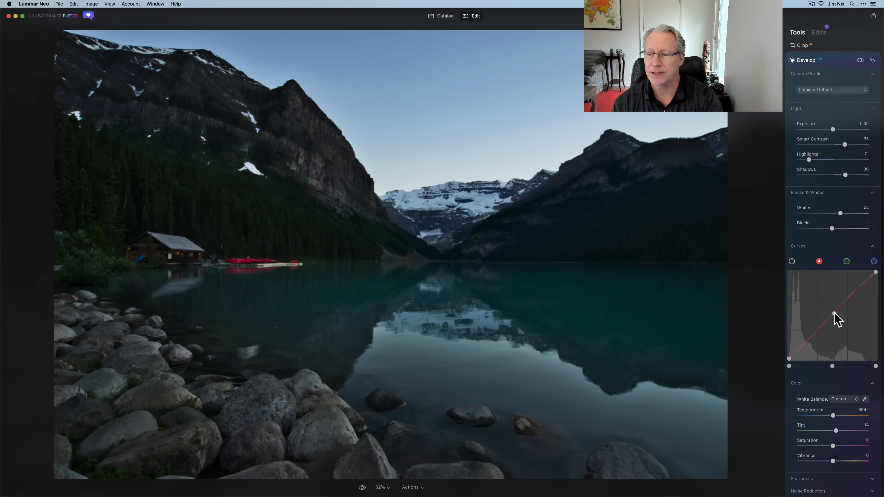
left_click_drag(833, 311, 832, 311)
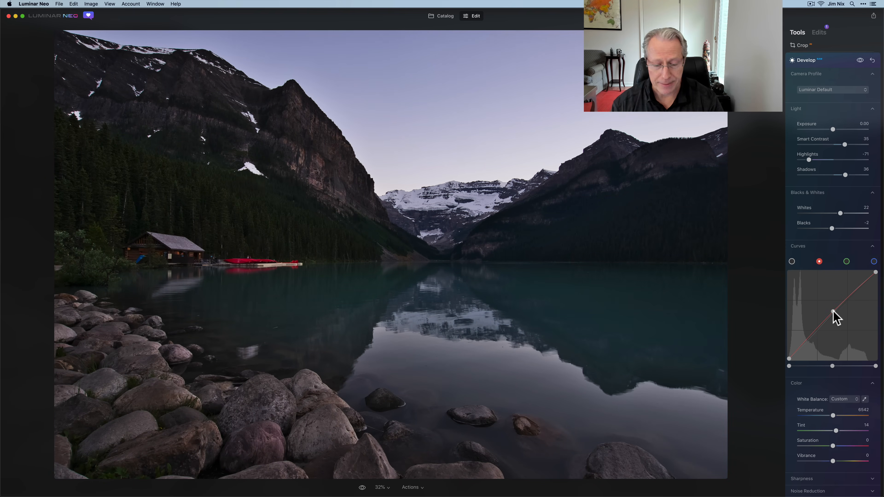
left_click(846, 262)
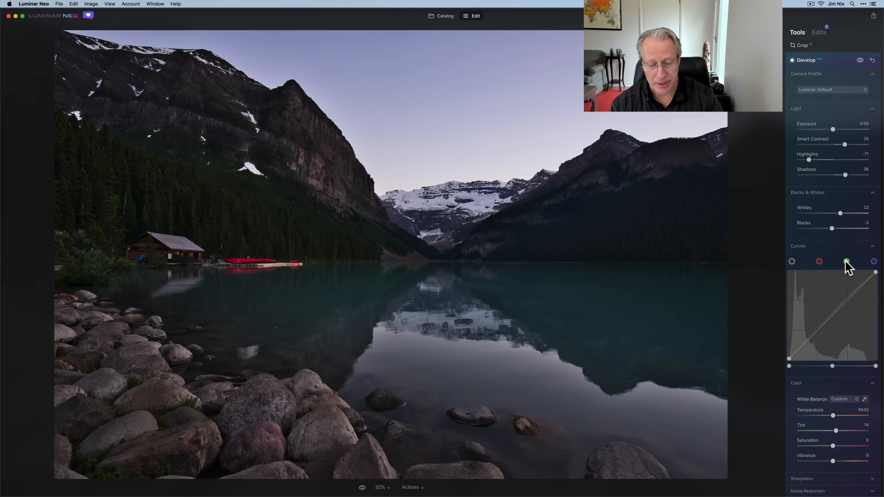
left_click(834, 314)
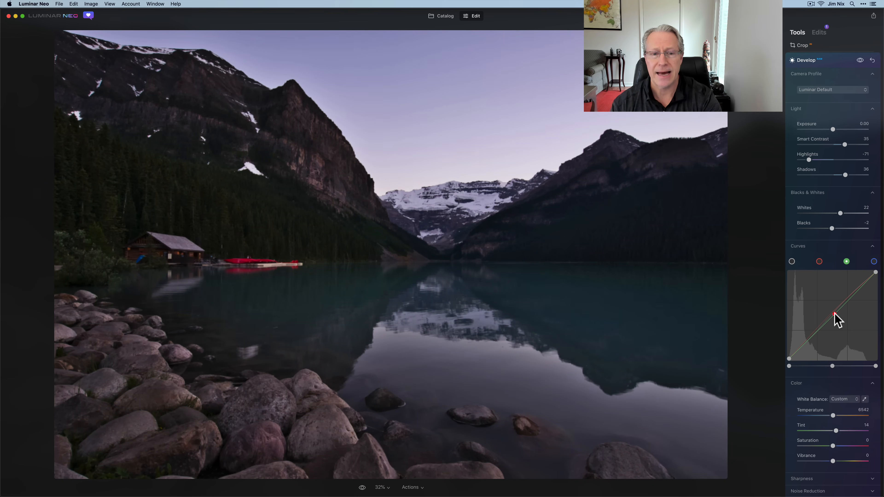
left_click(834, 315)
Fine-tune the midtone points of the red and green curves to balance the magenta tint.
left_click(819, 261)
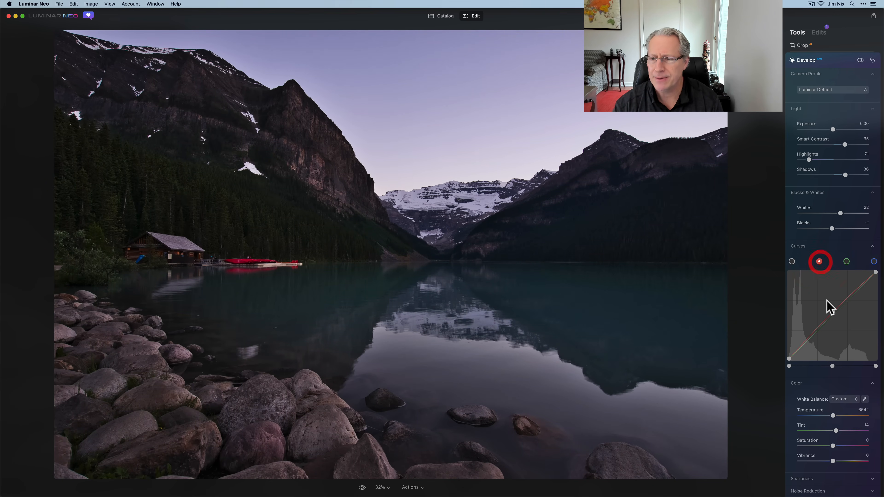
left_click(832, 310)
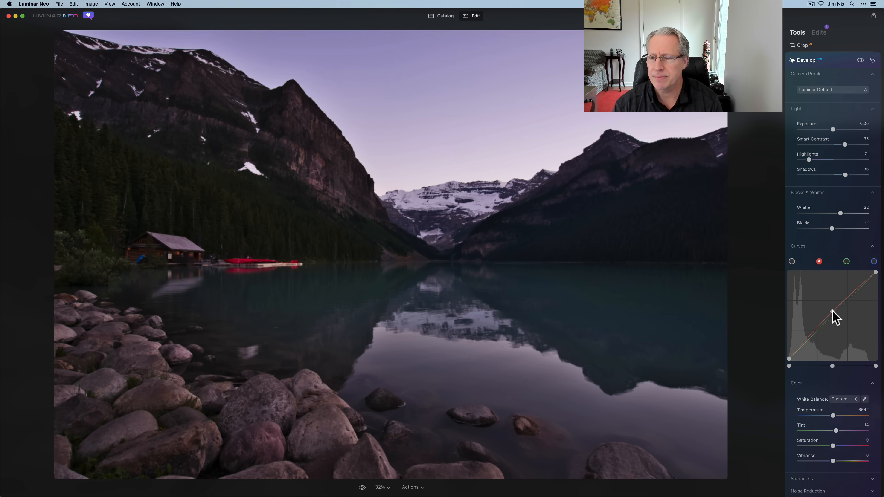
left_click_drag(833, 310, 834, 311)
left_click(846, 261)
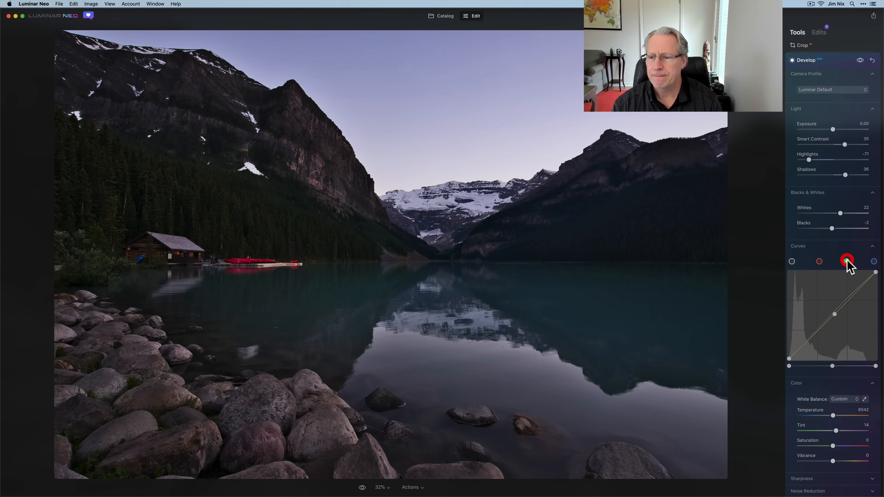
left_click(834, 313)
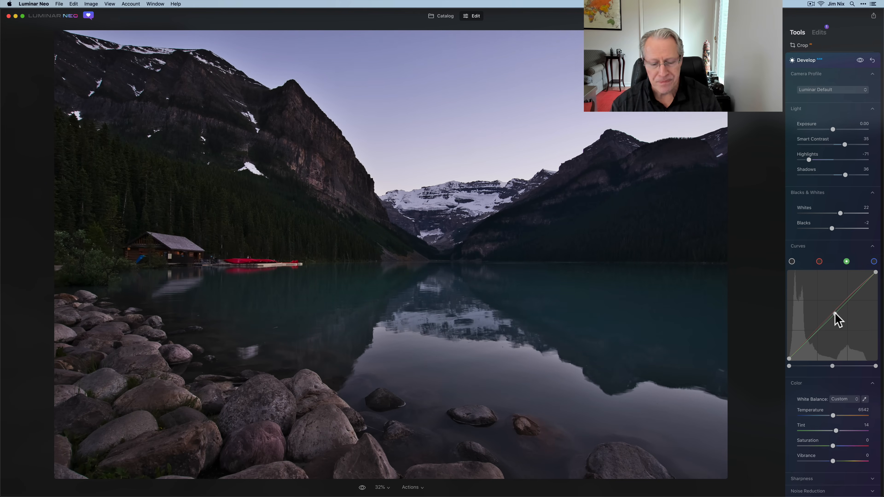
Set the white balance Temperature to 5894 and Vibrance to 10, and compare the photo before and after.
scroll(822, 388, "down", 5)
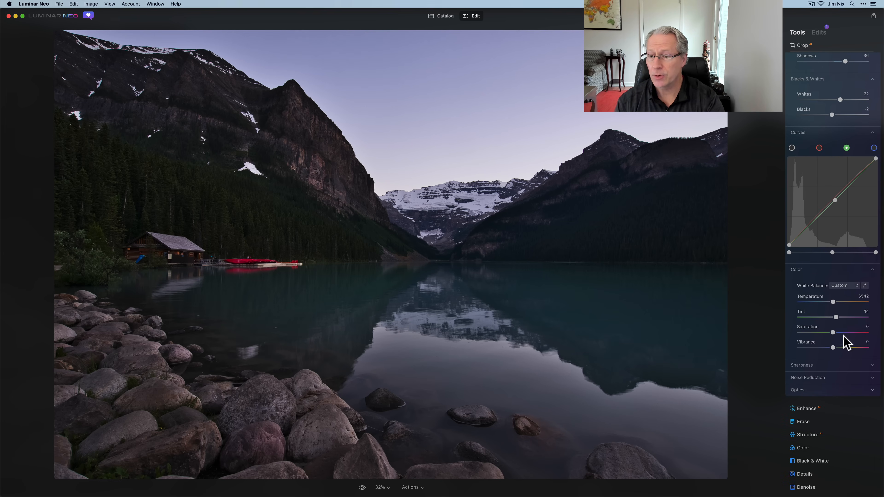
left_click_drag(833, 302, 831, 303)
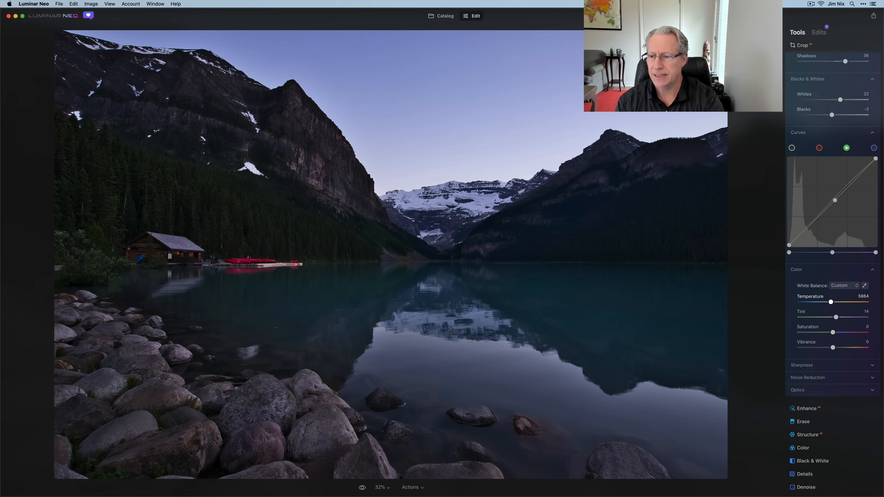
double_click(863, 295)
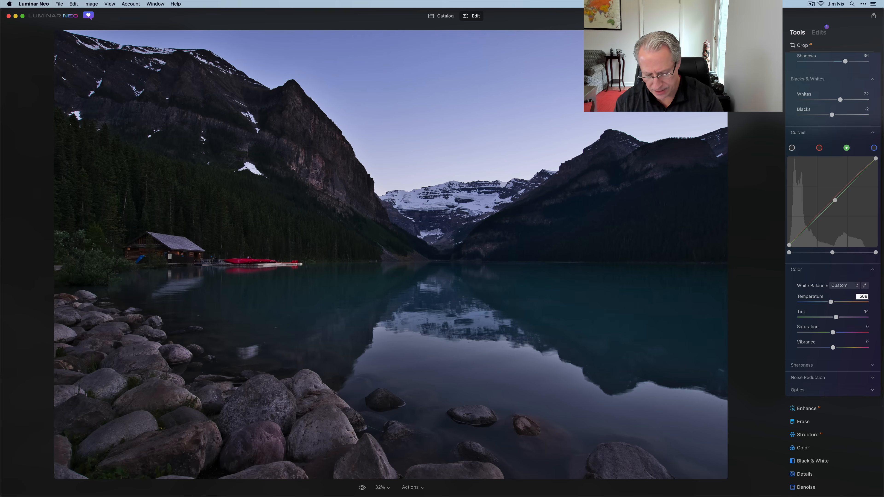
type("4")
key("Return")
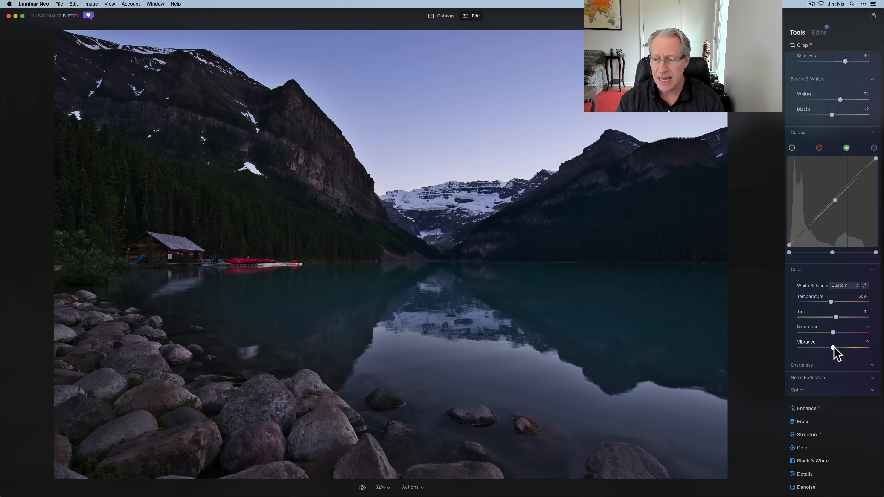
left_click_drag(834, 347, 837, 348)
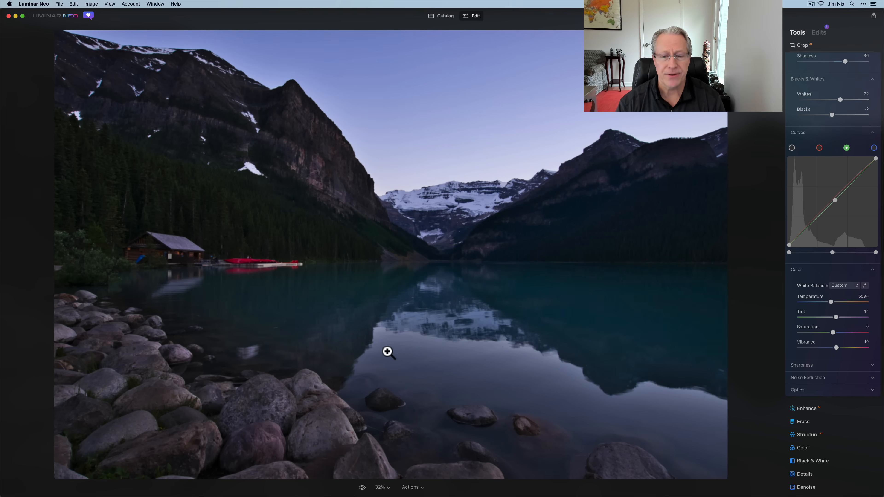
left_click(362, 489)
left_click(362, 488)
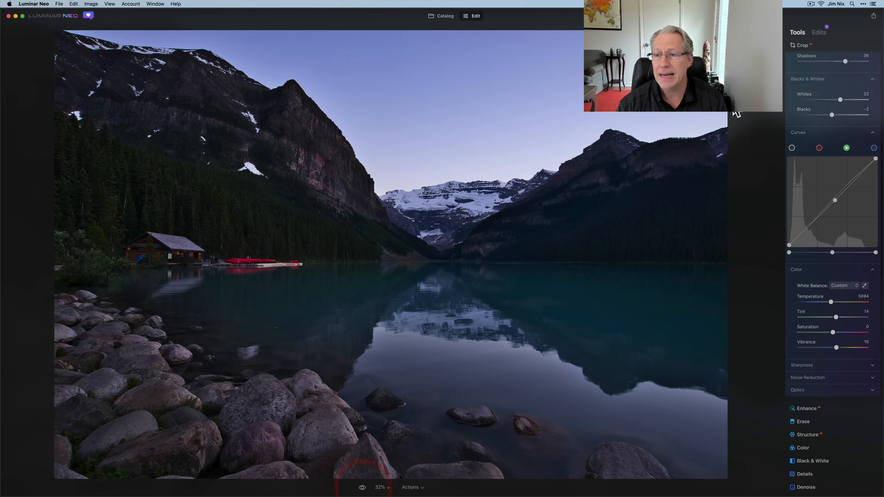
Close the Develop adjustments, review them in the list of applied edits with Camera Profile collapsed, and return to the tool list.
scroll(824, 159, "up", 5)
left_click(843, 87)
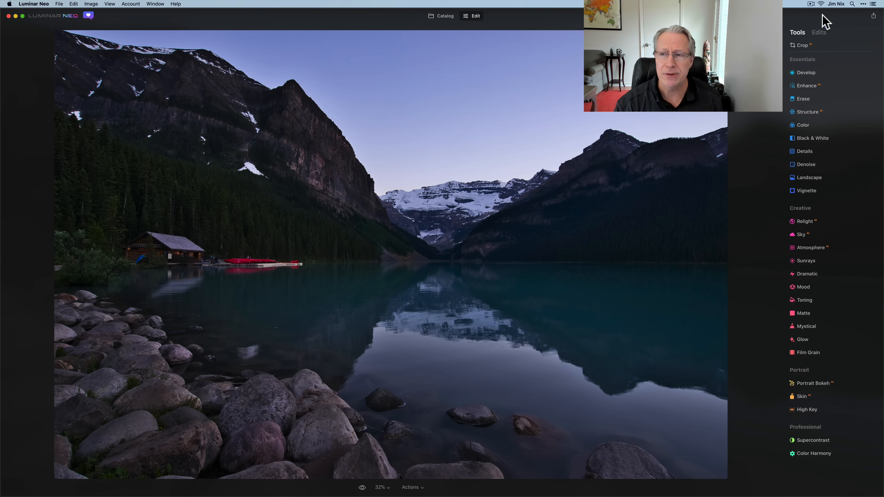
left_click(818, 32)
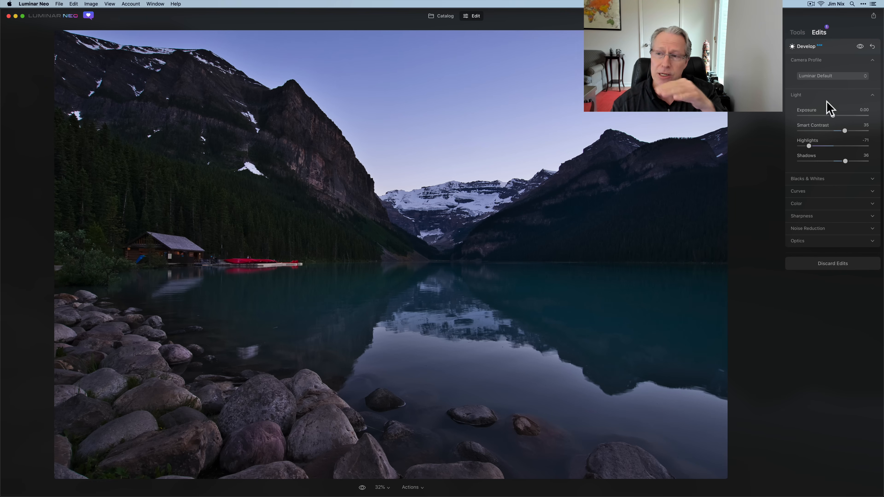
left_click(831, 61)
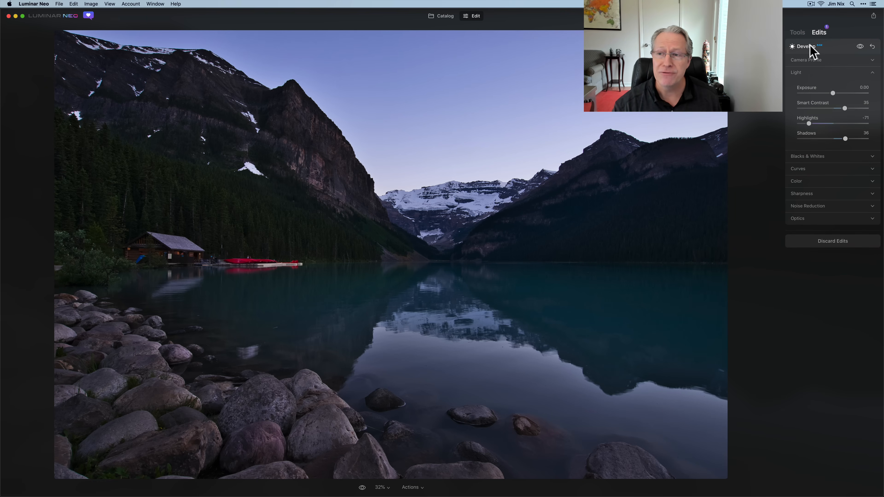
left_click(795, 31)
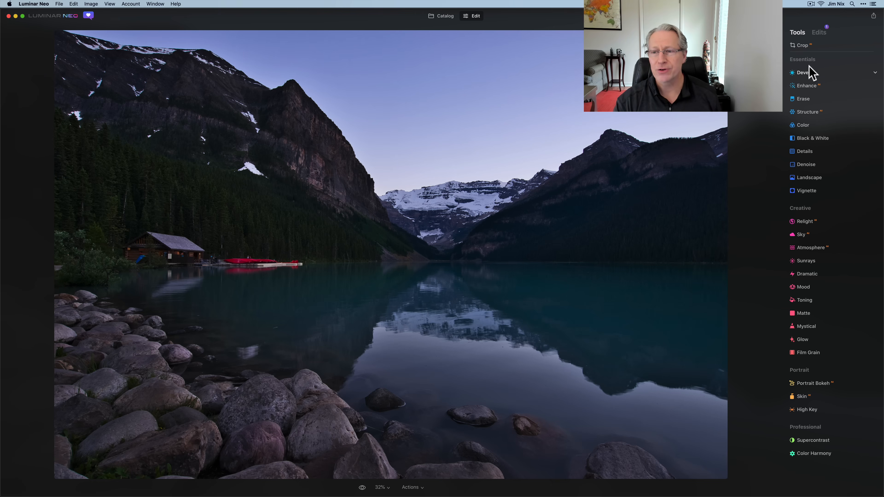
Start a second Develop adjustment and set its Exposure to 0.52.
left_click(806, 72)
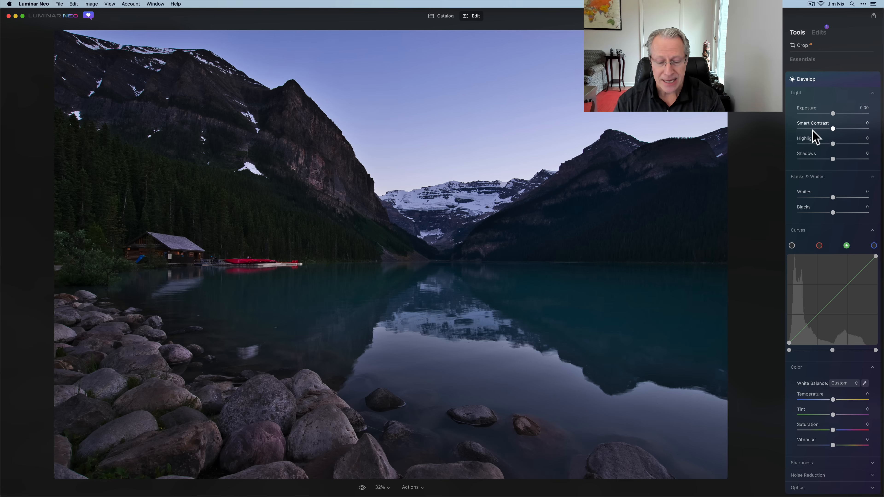
left_click_drag(833, 113, 836, 114)
left_click(836, 114)
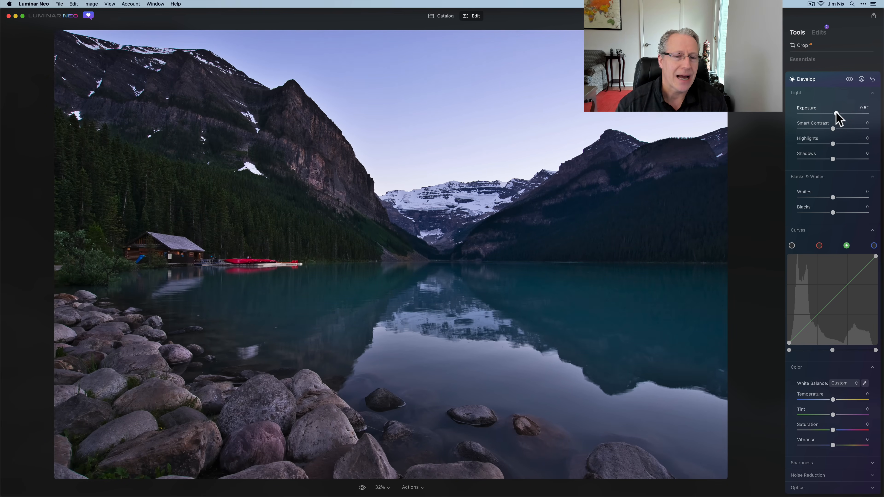
Mask the second Develop adjustment by painting over the shoreline and foreground rocks with a size 100 brush.
left_click(861, 79)
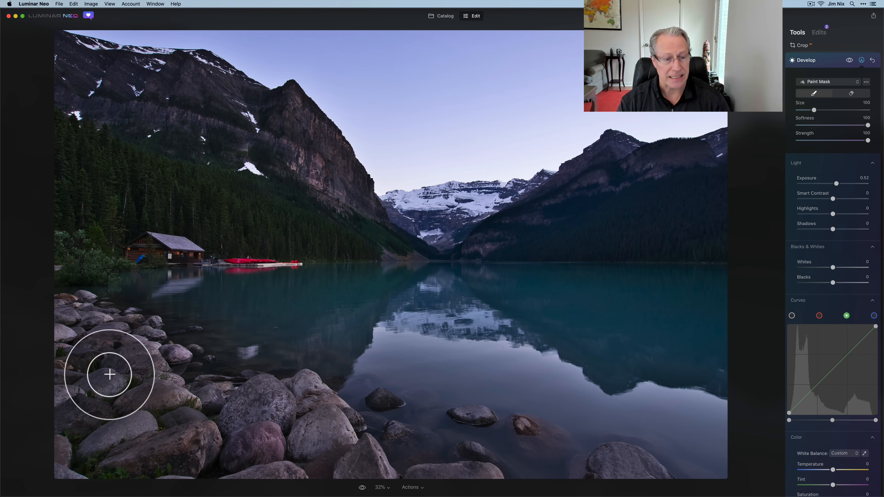
mouse_move(69, 325)
left_mouse_down()
mouse_move(115, 323)
mouse_move(66, 310)
mouse_move(93, 292)
left_mouse_up()
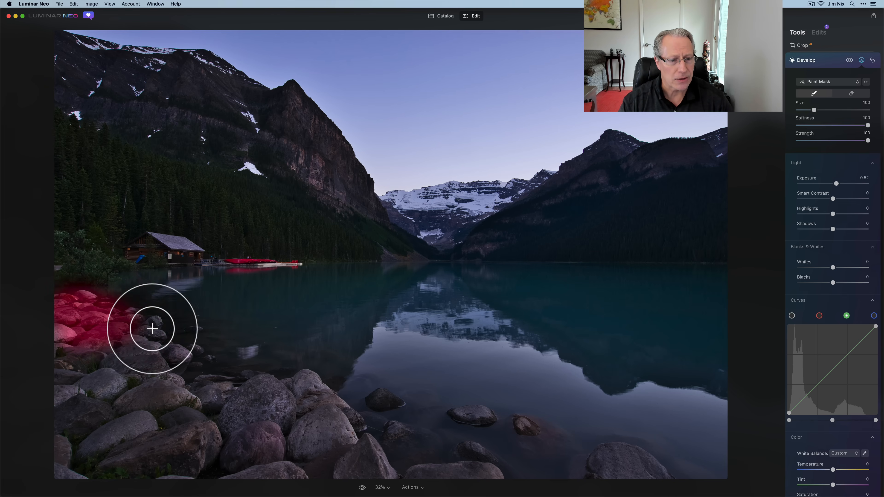
mouse_move(132, 355)
left_mouse_down()
mouse_move(84, 332)
mouse_move(73, 376)
mouse_move(62, 335)
left_mouse_up()
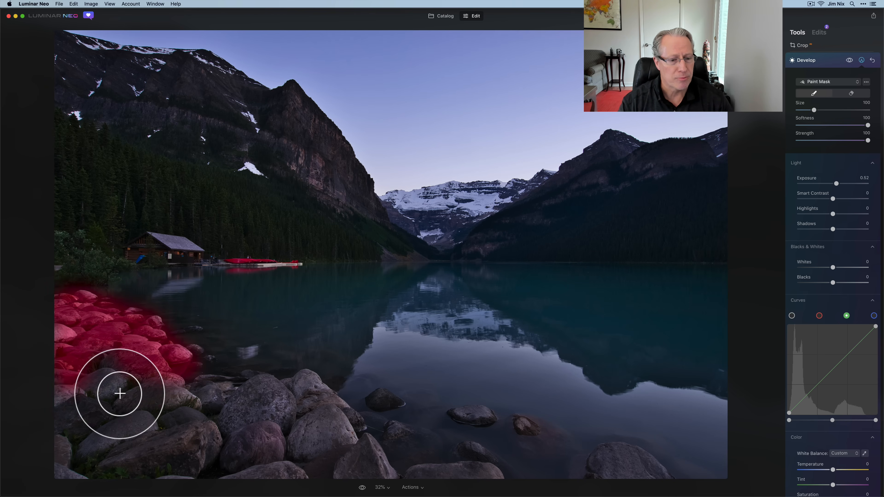
mouse_move(120, 393)
left_mouse_down()
mouse_move(57, 345)
mouse_move(133, 392)
mouse_move(106, 364)
mouse_move(57, 413)
mouse_move(69, 446)
left_mouse_up()
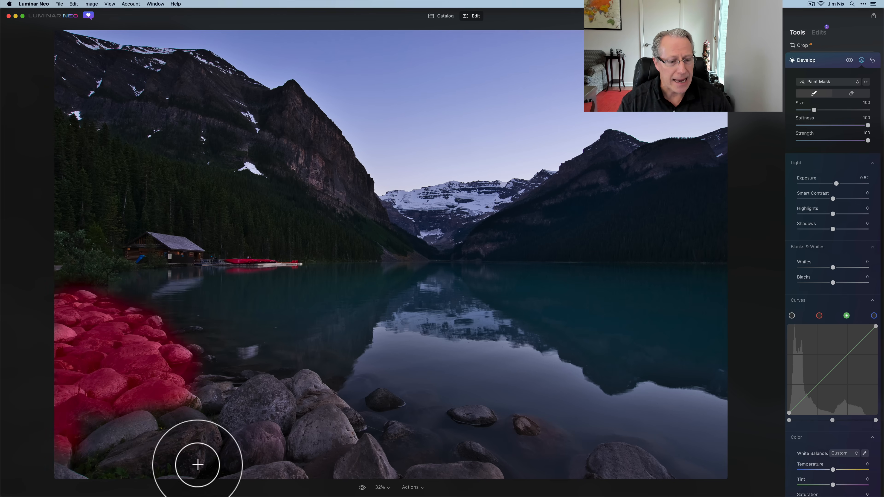
mouse_move(198, 465)
left_mouse_down()
mouse_move(161, 431)
mouse_move(119, 430)
mouse_move(203, 401)
mouse_move(311, 390)
mouse_move(375, 462)
mouse_move(301, 451)
mouse_move(338, 448)
mouse_move(303, 408)
mouse_move(311, 407)
mouse_move(239, 421)
mouse_move(175, 409)
mouse_move(221, 449)
mouse_move(162, 440)
mouse_move(295, 439)
mouse_move(232, 470)
mouse_move(306, 469)
mouse_move(202, 456)
mouse_move(153, 393)
mouse_move(256, 451)
left_mouse_up()
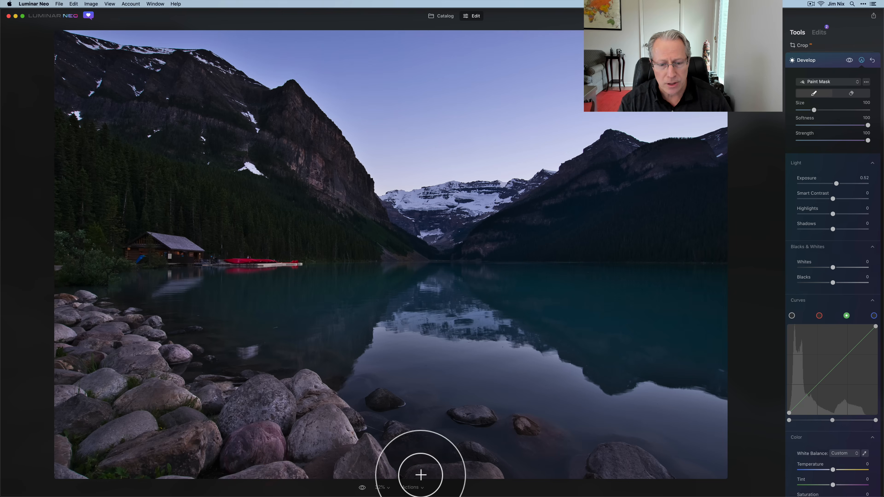
mouse_move(420, 475)
left_mouse_down()
mouse_move(630, 458)
mouse_move(652, 469)
mouse_move(606, 461)
mouse_move(655, 473)
mouse_move(602, 466)
left_mouse_up()
Reduce the mask brush to size 28, paint over the isolated rocks in the water and the cabin, and check the masked effect.
key("bracketleft")
key("bracketleft")
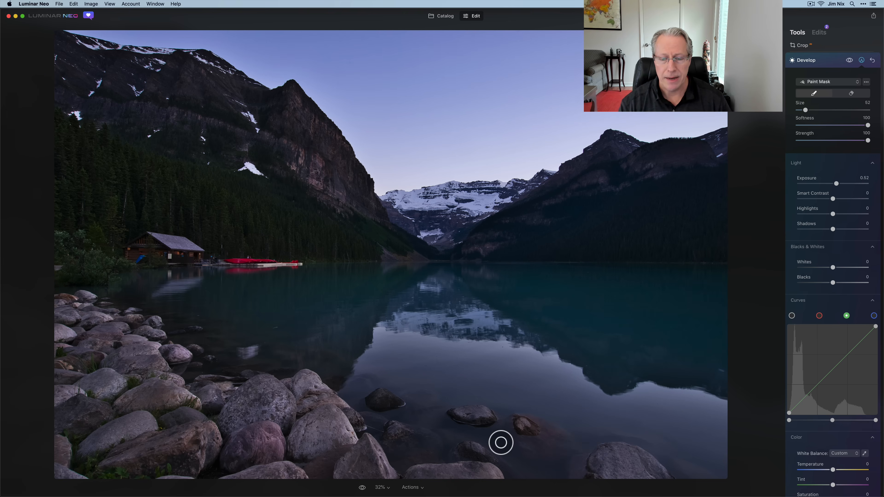
key("bracketleft")
key("bracketleft")
left_click_drag(465, 448, 476, 447)
left_click_drag(478, 413, 464, 410)
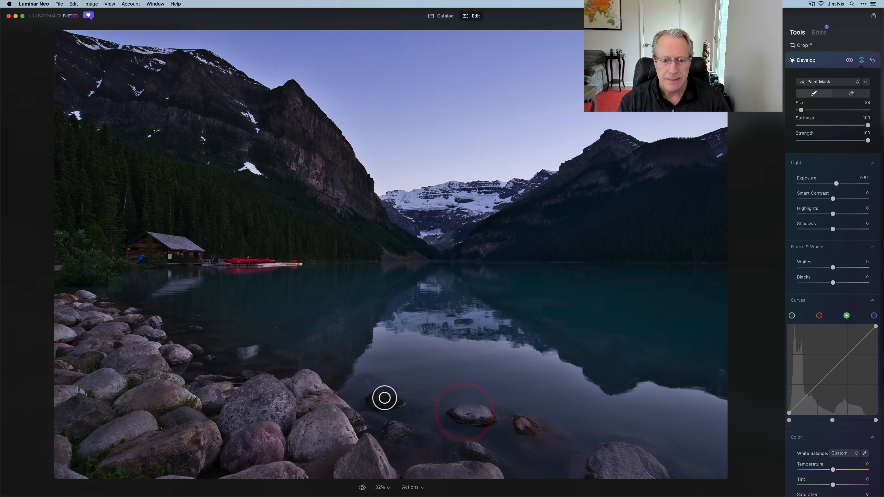
mouse_move(384, 398)
left_mouse_down()
mouse_move(371, 402)
mouse_move(378, 395)
left_mouse_up()
mouse_move(183, 253)
left_mouse_down()
mouse_move(196, 254)
mouse_move(172, 258)
mouse_move(150, 236)
mouse_move(196, 248)
mouse_move(144, 239)
mouse_move(147, 257)
mouse_move(142, 242)
mouse_move(128, 257)
mouse_move(158, 248)
mouse_move(197, 257)
mouse_move(170, 261)
left_mouse_up()
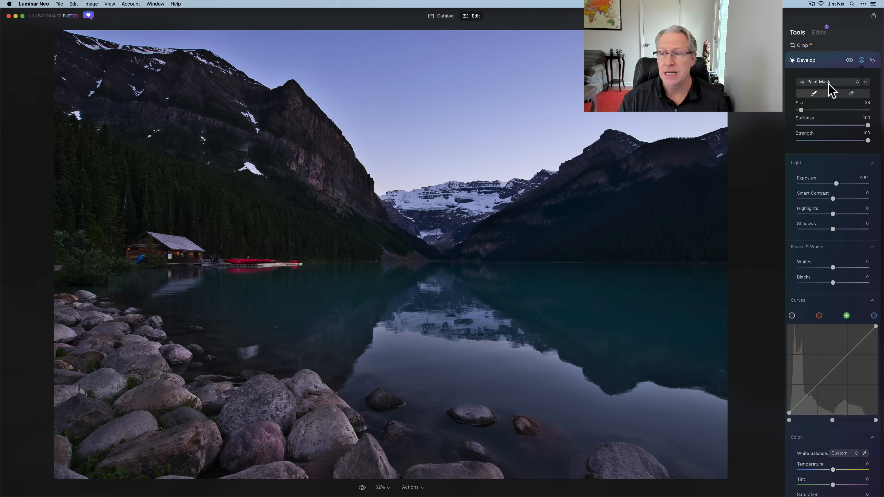
left_click(850, 62)
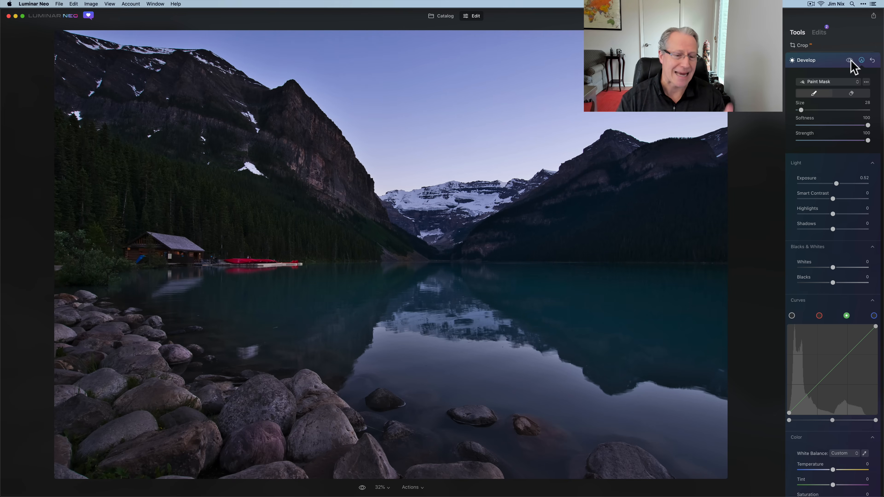
Compare the photo with and without the second Develop, review the applied edits with it collapsed, and return to the tool list.
left_click(850, 60)
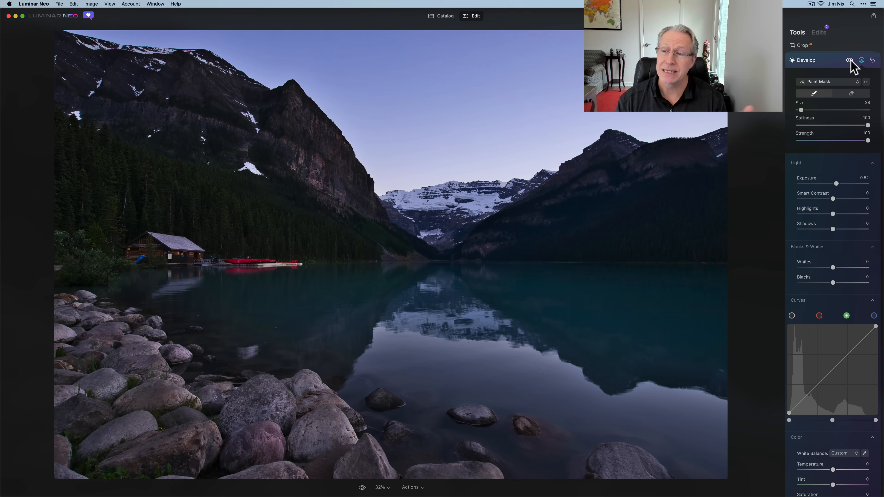
left_click(832, 62)
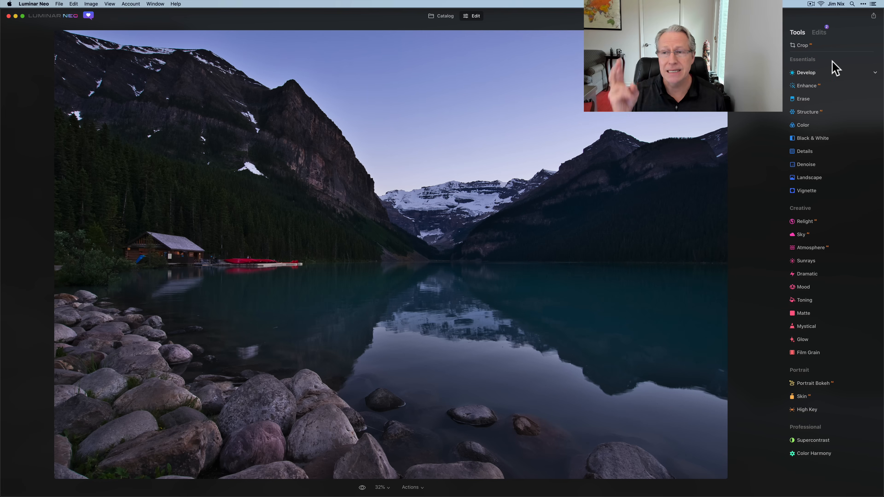
left_click(819, 32)
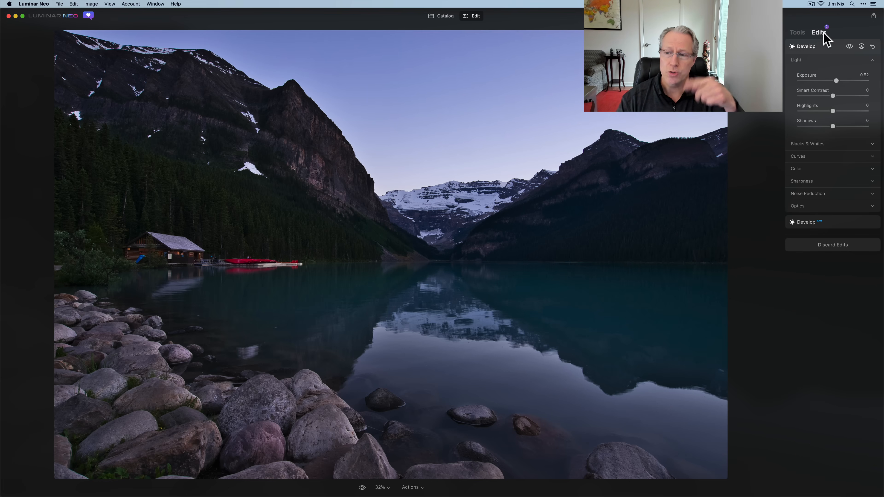
left_click(821, 51)
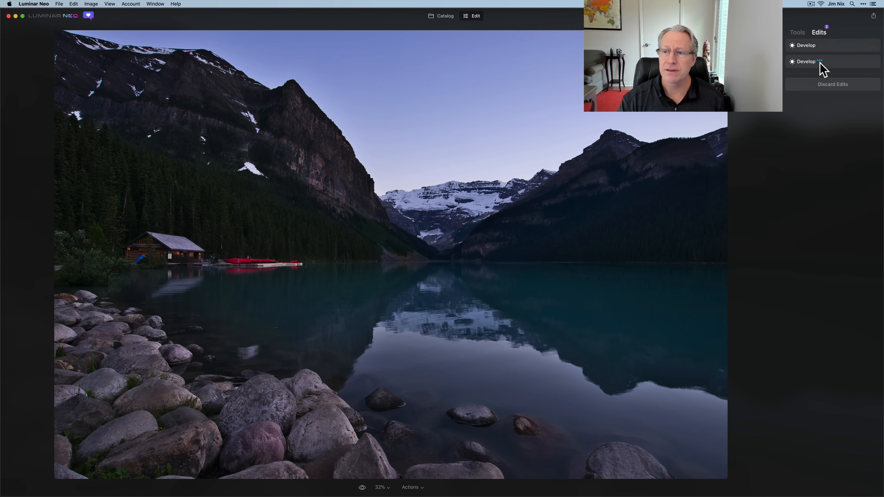
left_click(797, 33)
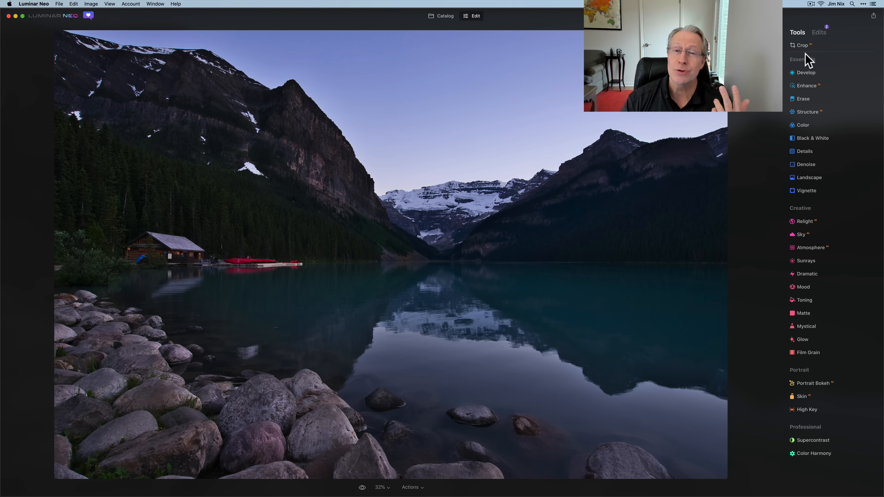
Start a third Develop adjustment with the green curve's midpoint slightly raised, and prepare a paint mask with a size 100 brush.
left_click(806, 73)
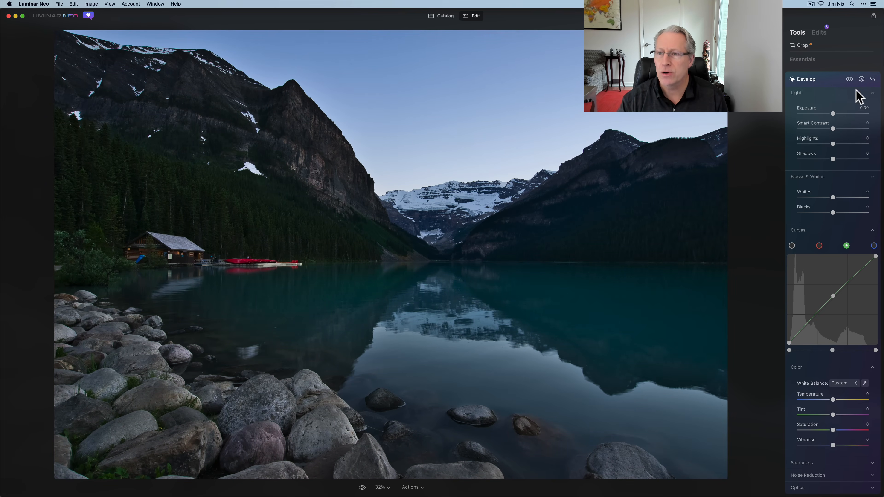
left_click(861, 79)
left_click(830, 103)
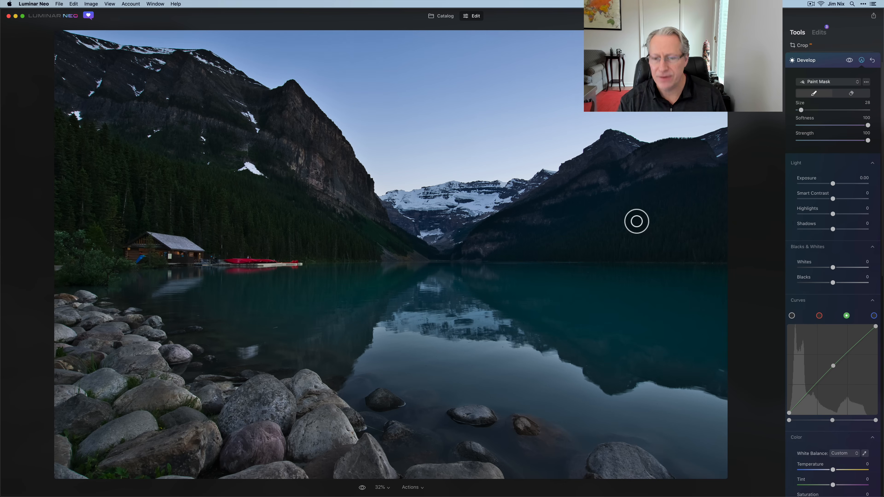
key("bracketright")
key("bracketright")
key("bracketright")
key("bracketright")
key("bracketright")
key("bracketright")
key("bracketright")
key("bracketright")
key("bracketright")
key("bracketright")
key("bracketright")
key("bracketright")
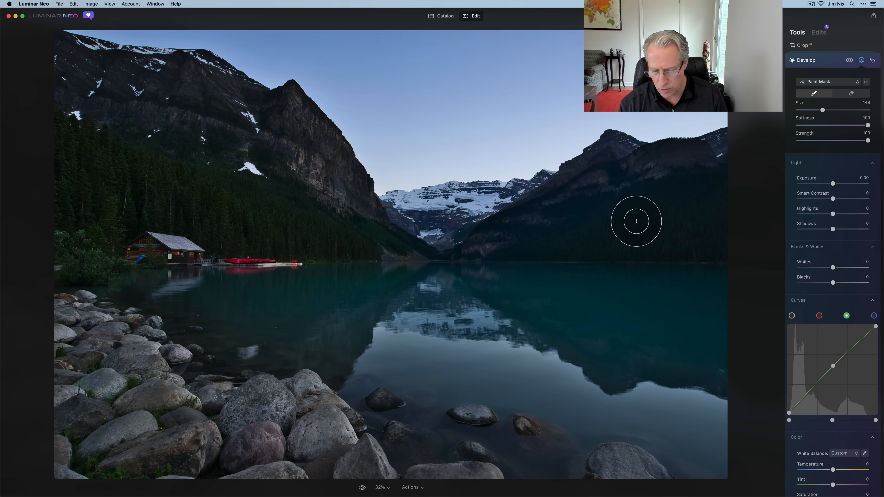
Paint the third Develop's mask over the dark right-hand mountainside and the lower slope of the left-hand mountain.
mouse_move(639, 208)
left_mouse_down()
mouse_move(661, 189)
mouse_move(730, 182)
mouse_move(683, 199)
mouse_move(720, 241)
mouse_move(661, 241)
left_mouse_up()
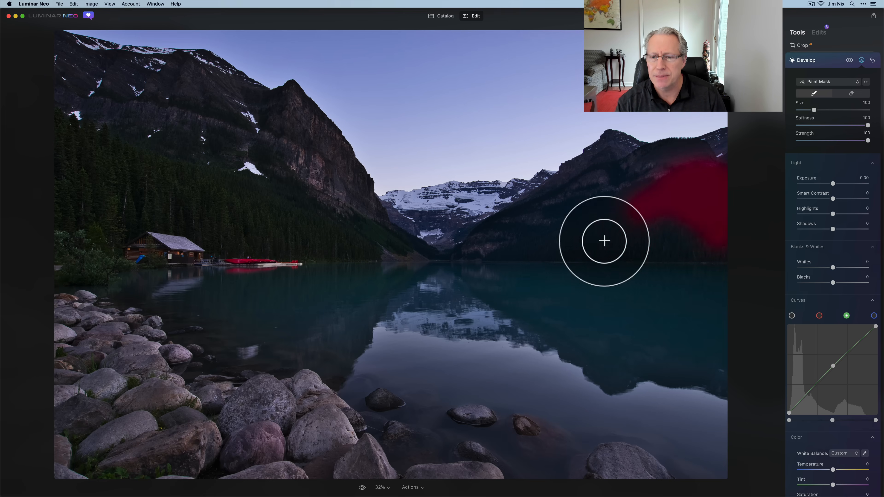
mouse_move(604, 241)
left_mouse_down()
mouse_move(495, 244)
mouse_move(590, 213)
mouse_move(573, 207)
mouse_move(652, 201)
mouse_move(629, 196)
mouse_move(683, 201)
mouse_move(631, 213)
mouse_move(710, 229)
mouse_move(645, 239)
mouse_move(601, 227)
mouse_move(722, 223)
mouse_move(610, 231)
left_mouse_up()
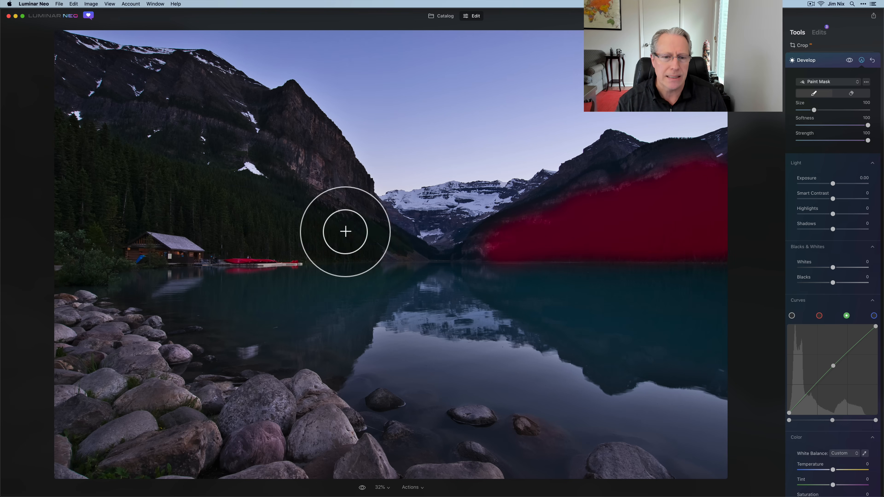
mouse_move(351, 237)
left_mouse_down()
mouse_move(222, 235)
mouse_move(310, 213)
mouse_move(217, 198)
mouse_move(236, 180)
mouse_move(182, 176)
mouse_move(72, 130)
mouse_move(82, 145)
mouse_move(169, 188)
mouse_move(150, 207)
mouse_move(238, 208)
mouse_move(163, 201)
mouse_move(232, 242)
mouse_move(129, 210)
mouse_move(104, 240)
mouse_move(118, 265)
mouse_move(68, 271)
mouse_move(102, 212)
mouse_move(98, 177)
mouse_move(73, 168)
mouse_move(56, 126)
mouse_move(72, 263)
mouse_move(65, 227)
mouse_move(77, 195)
mouse_move(117, 190)
mouse_move(70, 235)
mouse_move(67, 252)
mouse_move(111, 204)
mouse_move(204, 201)
mouse_move(134, 189)
mouse_move(156, 214)
mouse_move(113, 228)
mouse_move(205, 218)
mouse_move(358, 243)
left_mouse_up()
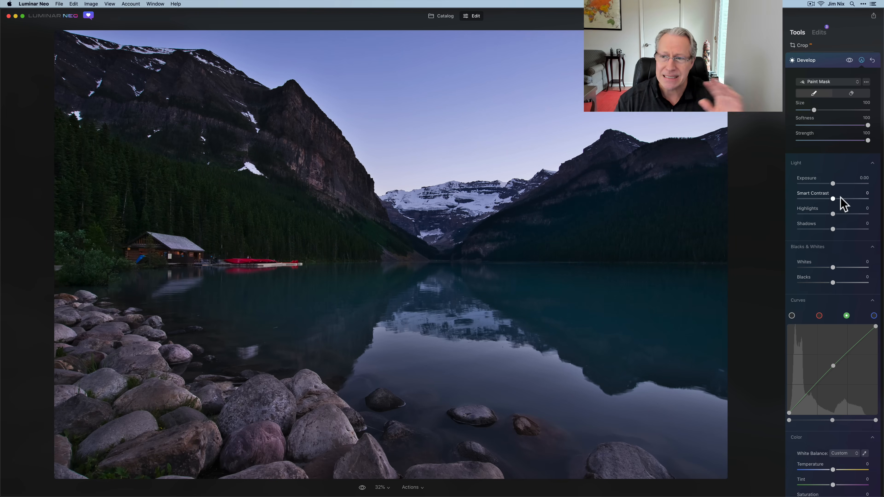
Close the third Develop adjustment, review it in the list of applied edits, and return to the tool list.
left_click(836, 64)
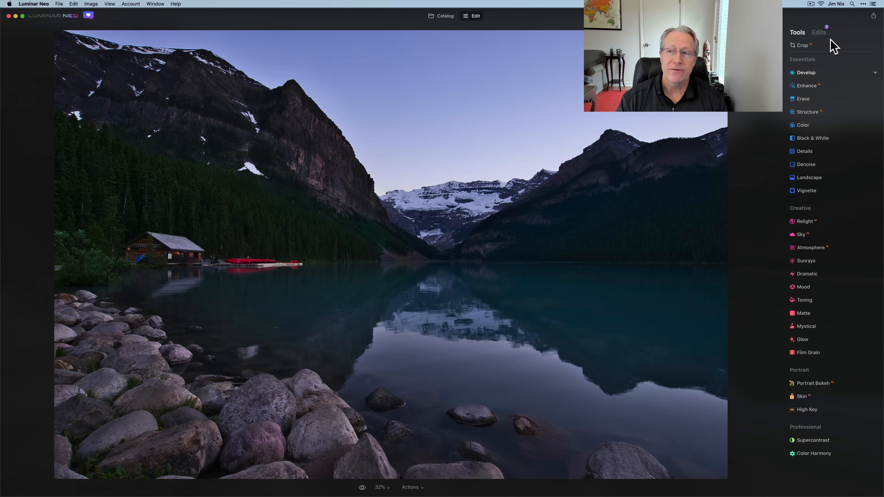
left_click(820, 32)
left_click(825, 55)
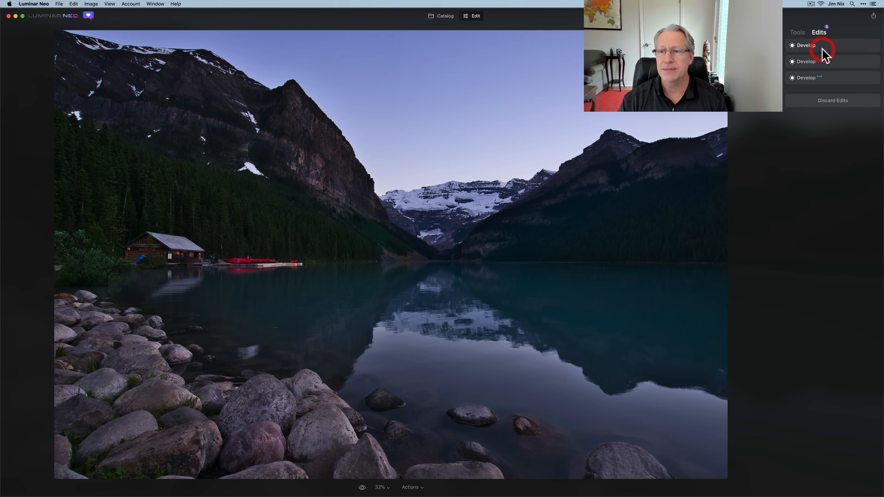
left_click(798, 32)
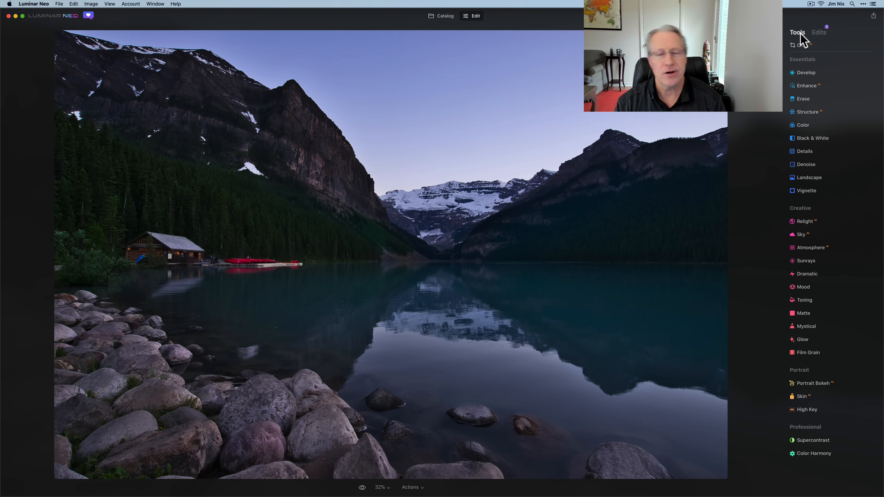
Start a fourth Develop adjustment and set its Vibrance to 20.
left_click(807, 72)
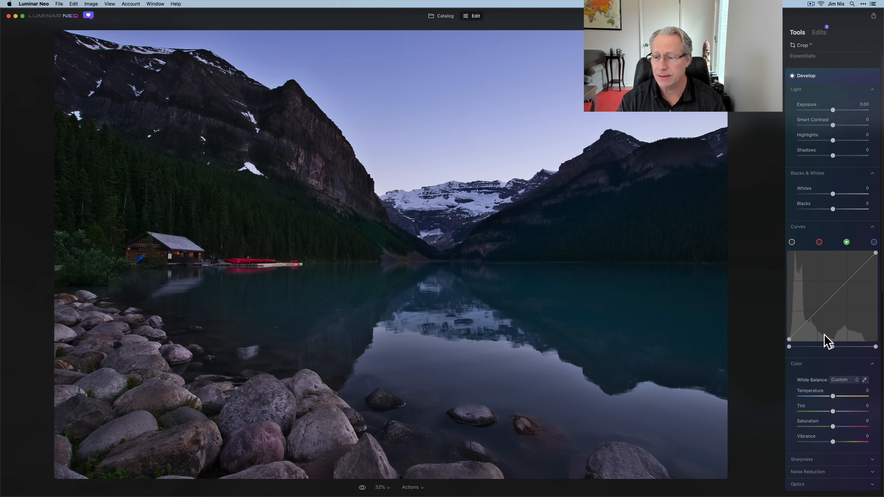
scroll(830, 440, "down", 2)
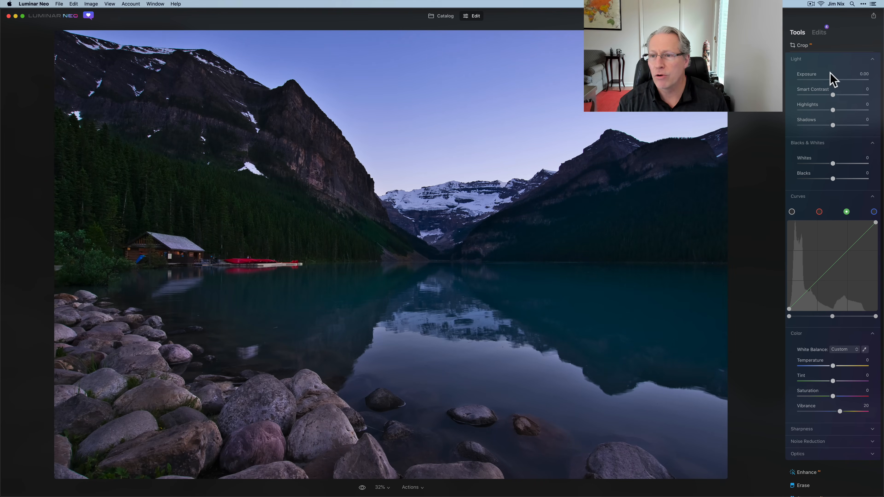
scroll(830, 74, "up", 2)
Mask the fourth Develop adjustment by painting over the sky and the lake with a size 196 brush.
left_click(862, 84)
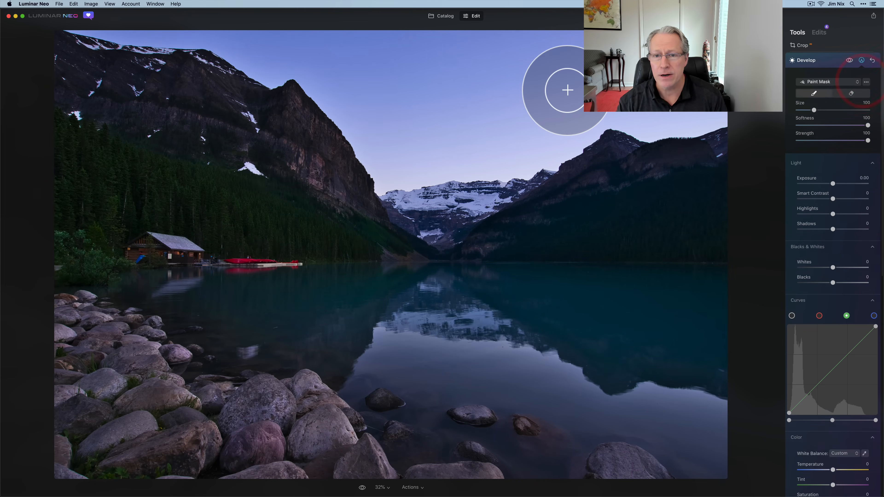
key("bracketright")
key("bracketright")
key("bracketright")
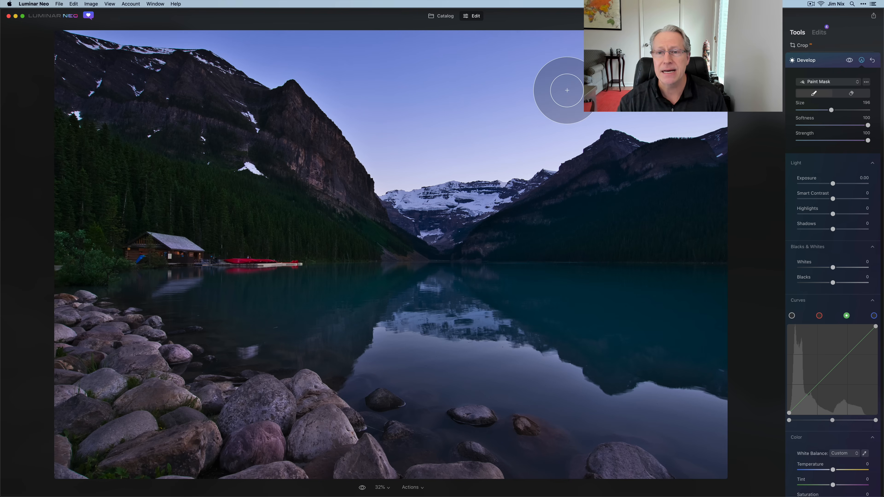
mouse_move(572, 57)
left_mouse_down()
mouse_move(602, 53)
mouse_move(724, 97)
mouse_move(641, 99)
mouse_move(574, 81)
mouse_move(559, 108)
mouse_move(514, 140)
mouse_move(389, 152)
mouse_move(411, 171)
mouse_move(354, 93)
mouse_move(368, 84)
mouse_move(508, 73)
mouse_move(576, 32)
mouse_move(334, 31)
mouse_move(375, 65)
mouse_move(272, 40)
mouse_move(220, 14)
mouse_move(121, 29)
mouse_move(290, 57)
mouse_move(485, 118)
mouse_move(537, 123)
mouse_move(544, 107)
mouse_move(654, 87)
left_mouse_up()
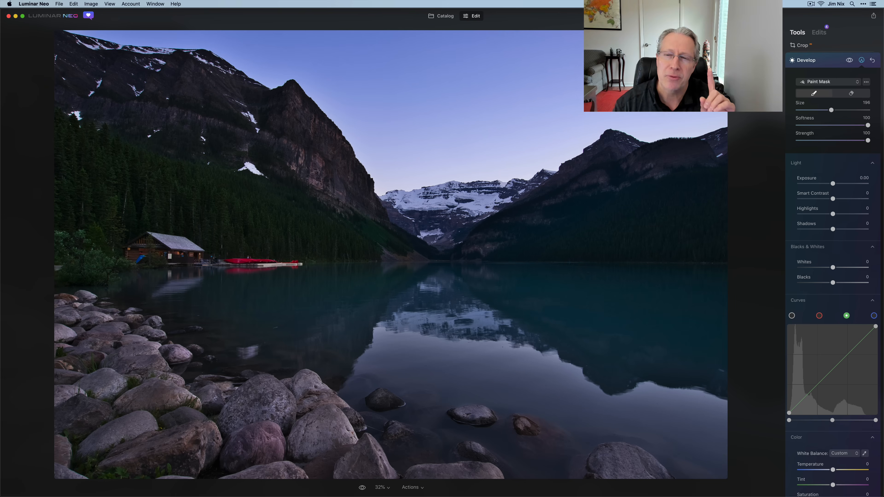
left_click_drag(196, 297, 161, 295)
mouse_move(247, 322)
left_mouse_down()
mouse_move(281, 299)
mouse_move(386, 290)
mouse_move(708, 294)
mouse_move(602, 303)
mouse_move(714, 344)
mouse_move(706, 372)
mouse_move(674, 387)
mouse_move(714, 466)
left_mouse_up()
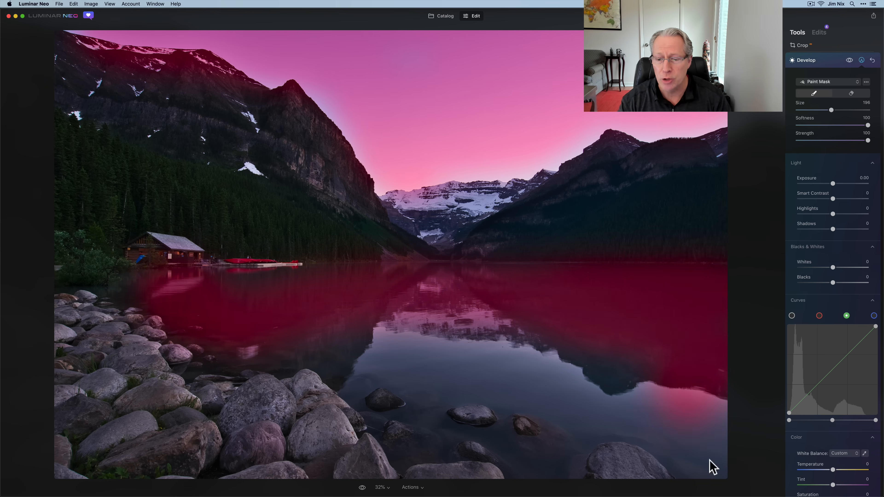
mouse_move(593, 407)
left_mouse_down()
mouse_move(538, 460)
mouse_move(574, 425)
mouse_move(509, 377)
mouse_move(644, 369)
mouse_move(447, 314)
mouse_move(412, 326)
mouse_move(453, 347)
mouse_move(438, 363)
mouse_move(321, 316)
mouse_move(234, 332)
mouse_move(406, 378)
mouse_move(411, 412)
mouse_move(448, 429)
mouse_move(425, 375)
mouse_move(500, 368)
mouse_move(504, 391)
mouse_move(492, 429)
mouse_move(544, 457)
mouse_move(548, 413)
mouse_move(663, 367)
mouse_move(725, 412)
left_mouse_up()
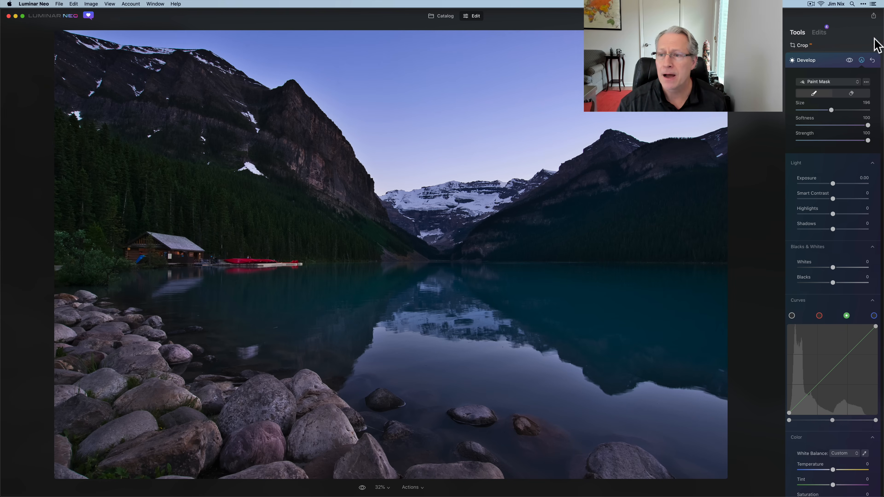
Leave the mask, compare the fourth Develop's before and after, review the applied edits, and return to the tool list.
left_click(861, 61)
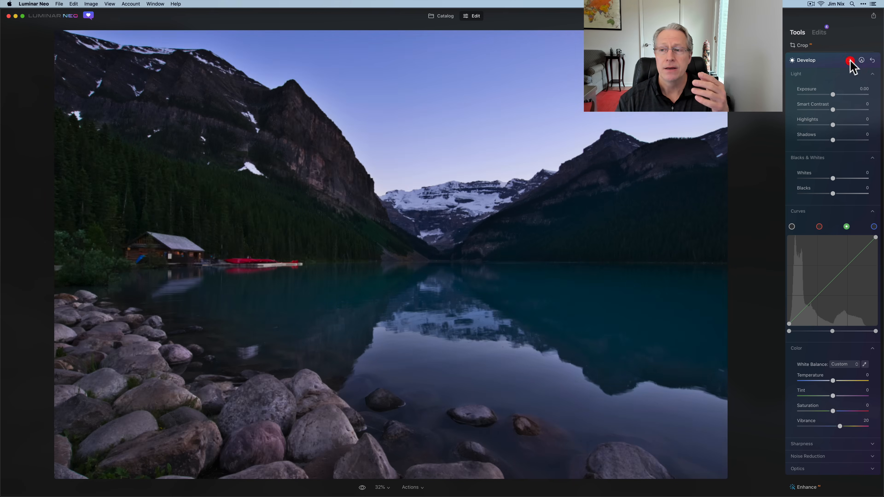
left_click(849, 60)
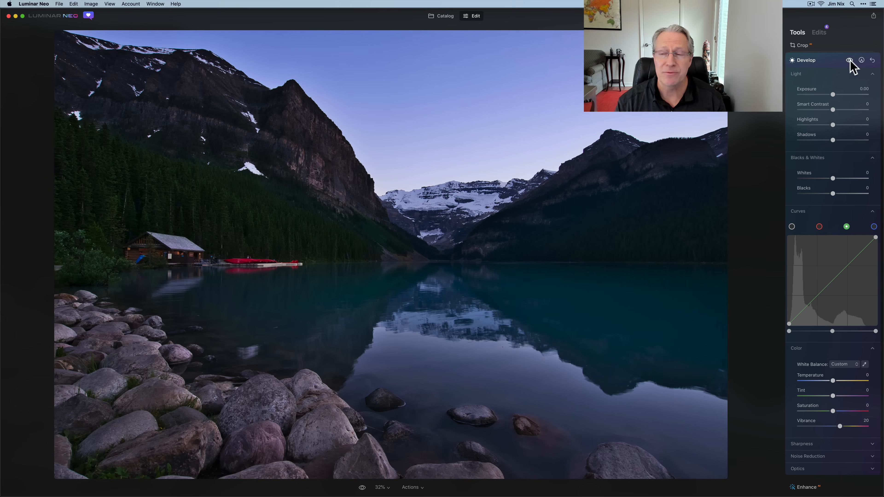
left_click(825, 63)
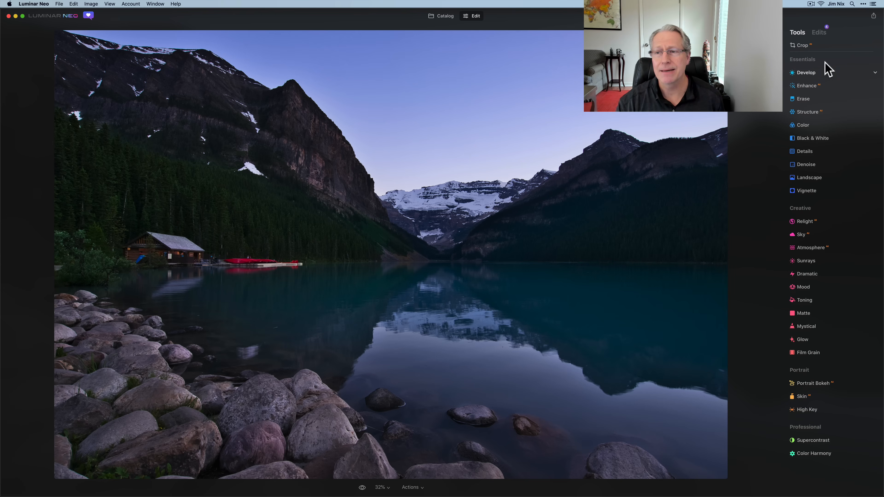
left_click(824, 32)
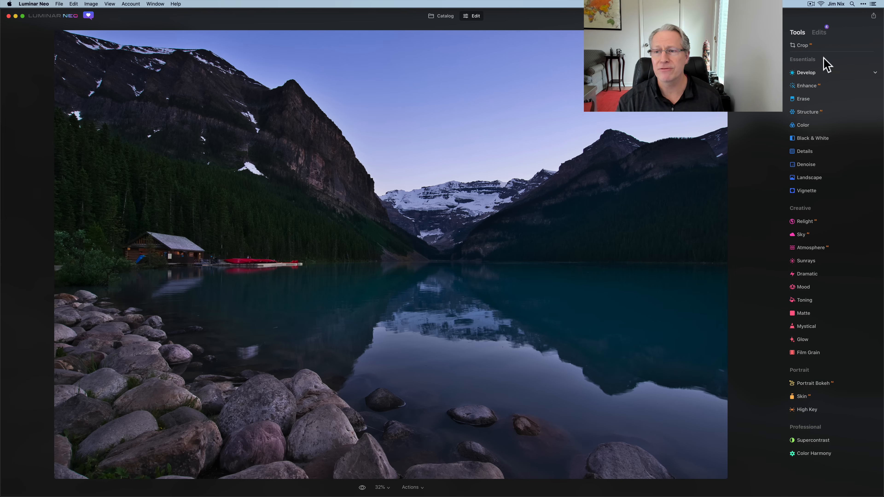
left_click(825, 49)
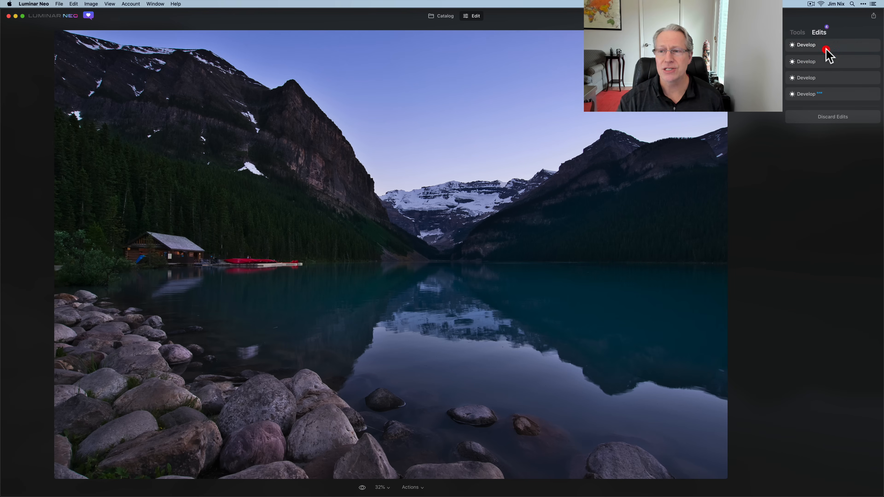
left_click(798, 32)
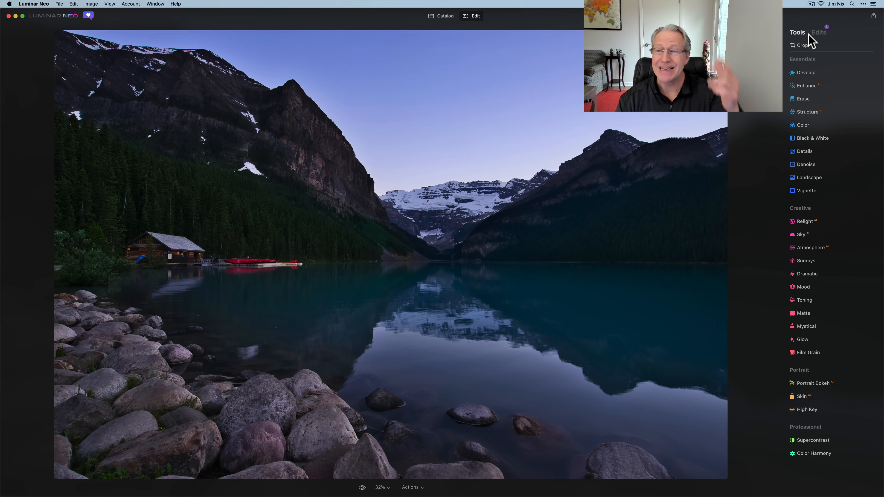
Add a fifth Develop adjustment to the whole photo with Exposure set to 0.45, and close it.
left_click(809, 73)
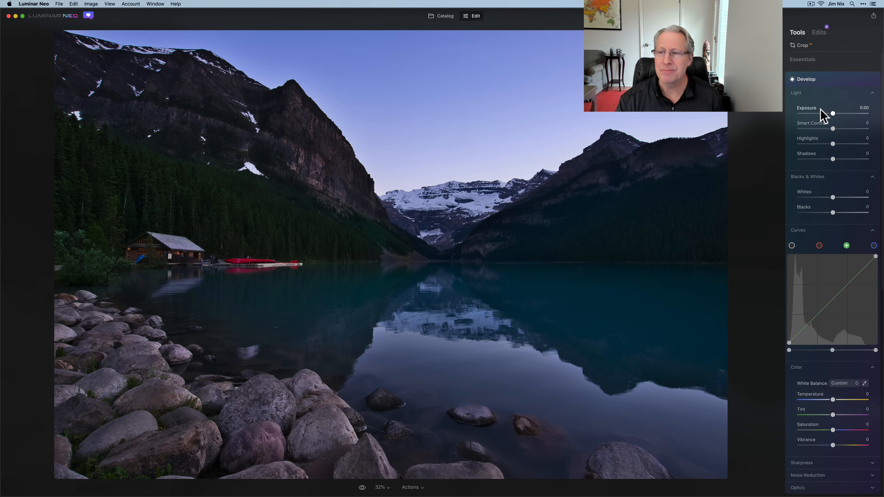
left_click_drag(833, 113, 835, 115)
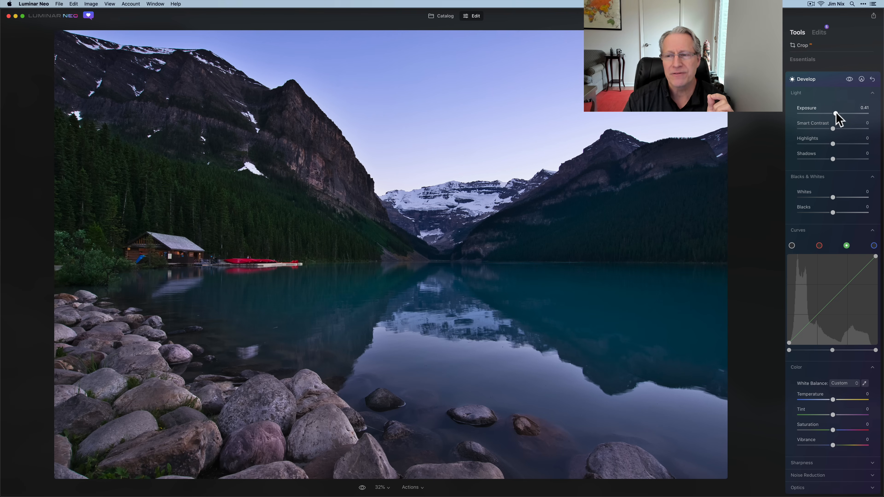
left_click_drag(835, 113, 836, 113)
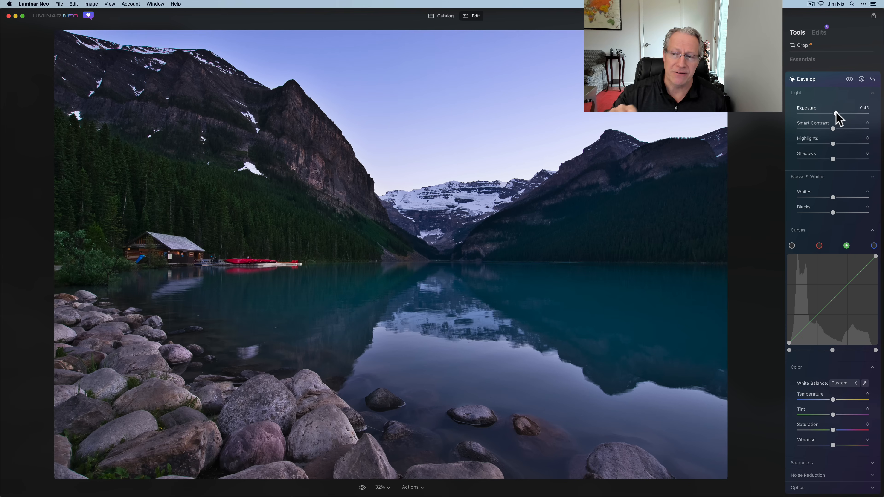
left_click(830, 79)
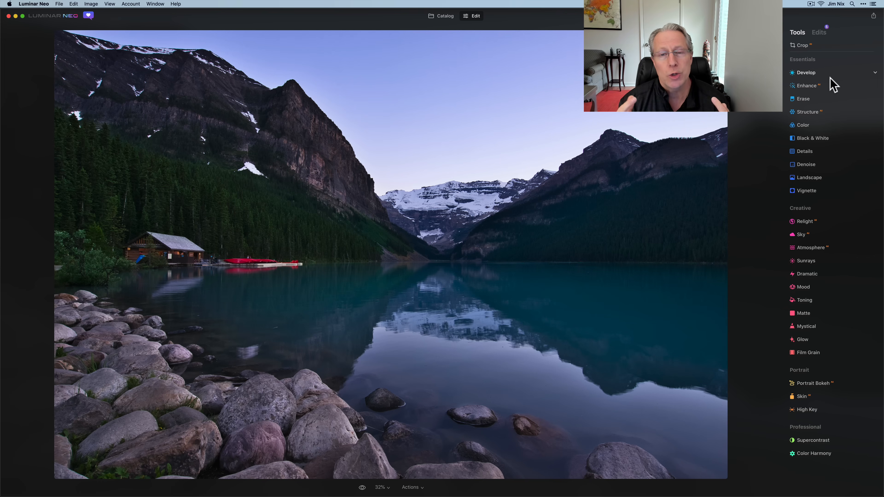
Review all the stacked Develop adjustments in the list of applied edits and return to the tool list.
left_click(821, 33)
left_click(819, 48)
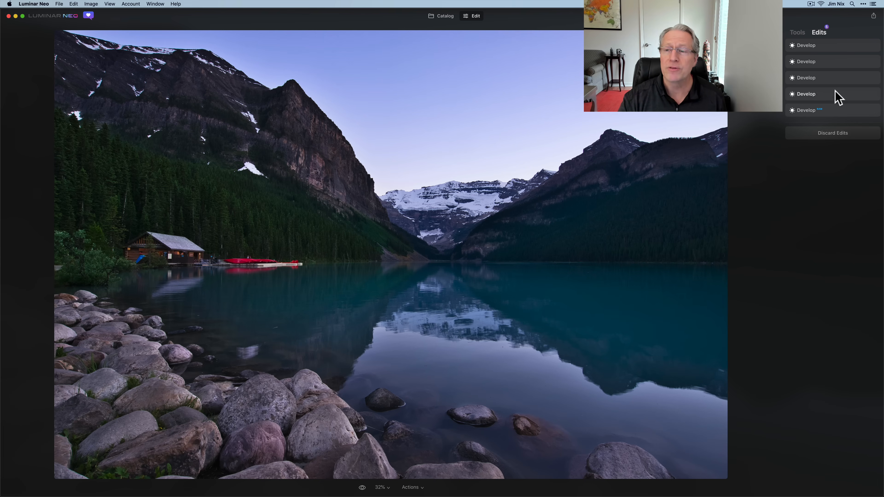
left_click(797, 32)
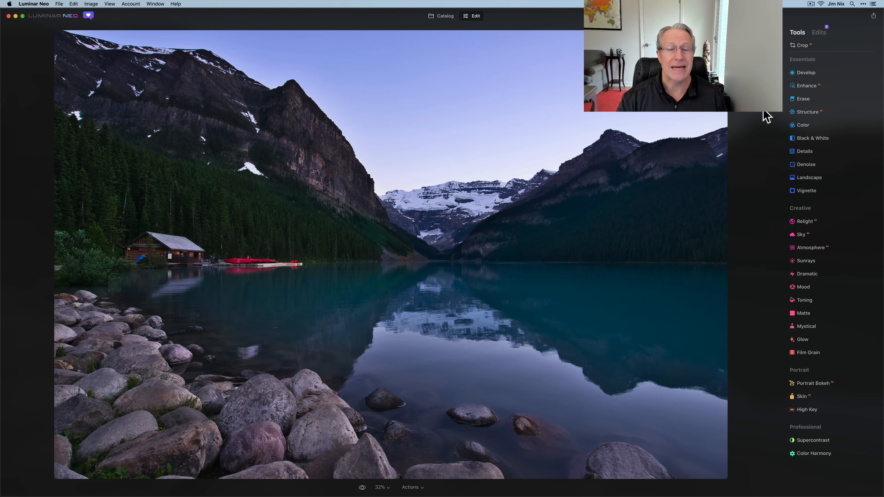